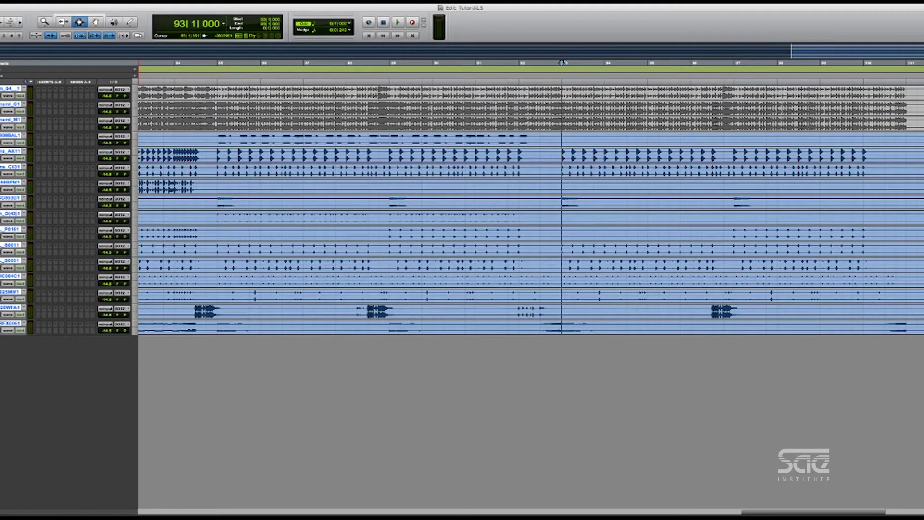
Enlarge the heights of all tracks in the Edit window
{"action": "key", "text": "ctrl+Up"}
{"action": "key", "text": "r"}
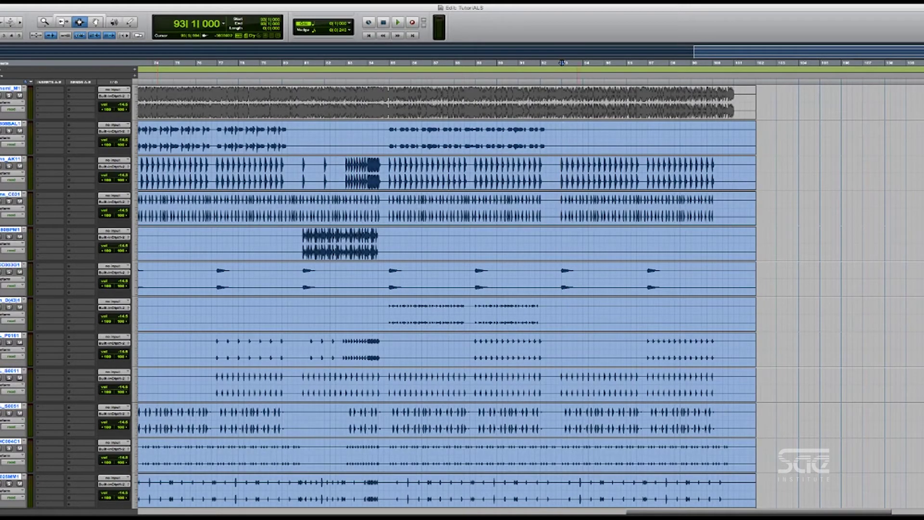
Trim the end of the Clap clip back to 93|1|000
{"action": "left_click", "coordinate": [571, 208]}
{"action": "left_click", "coordinate": [558, 208]}
{"action": "key", "text": "t"}
{"action": "key", "text": "t"}
{"action": "key", "text": "t"}
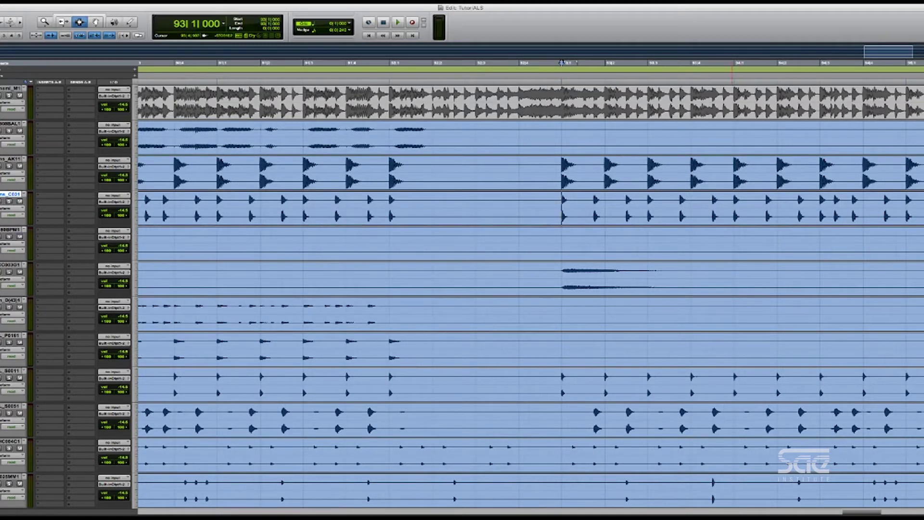
{"action": "key", "text": "super+bracketleft"}
{"action": "key", "text": "super+bracketleft"}
{"action": "key", "text": "super+bracketleft"}
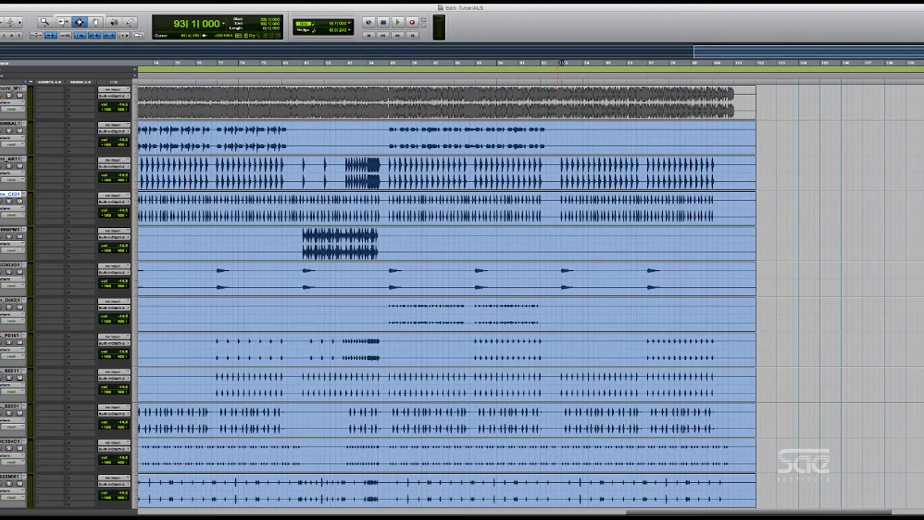
{"action": "key", "text": "s"}
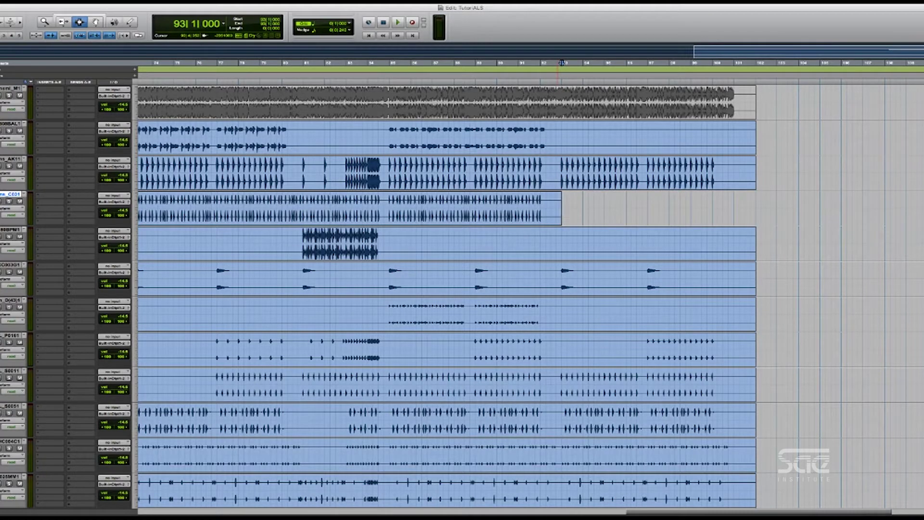
Trim the end of the Cymbal Crash clip to 97|1|000 and the end of the Perc clip to 96|3|000
{"action": "left_click", "coordinate": [646, 280]}
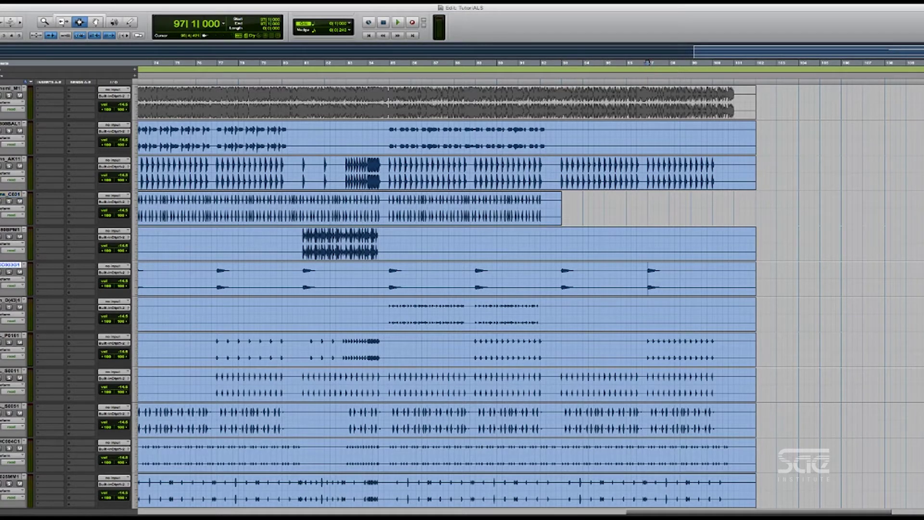
{"action": "key", "text": "Delete"}
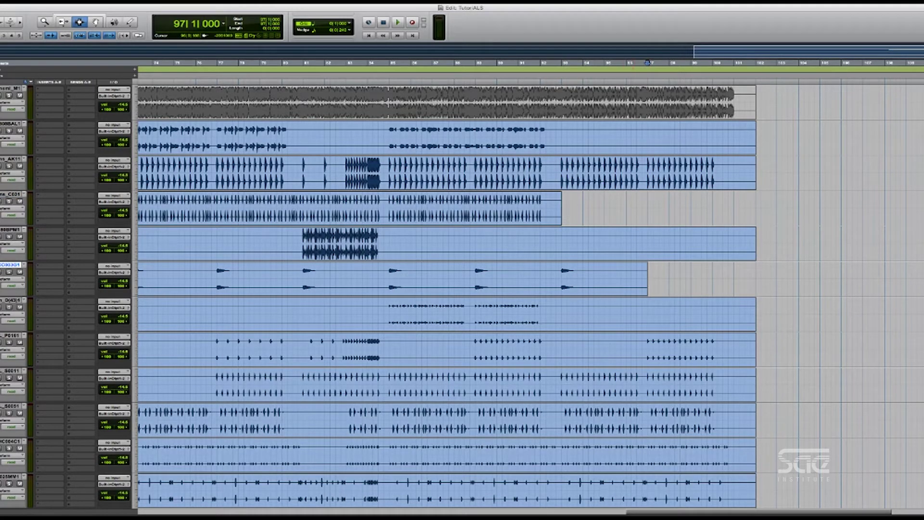
{"action": "left_click", "coordinate": [637, 345]}
{"action": "key", "text": "Delete"}
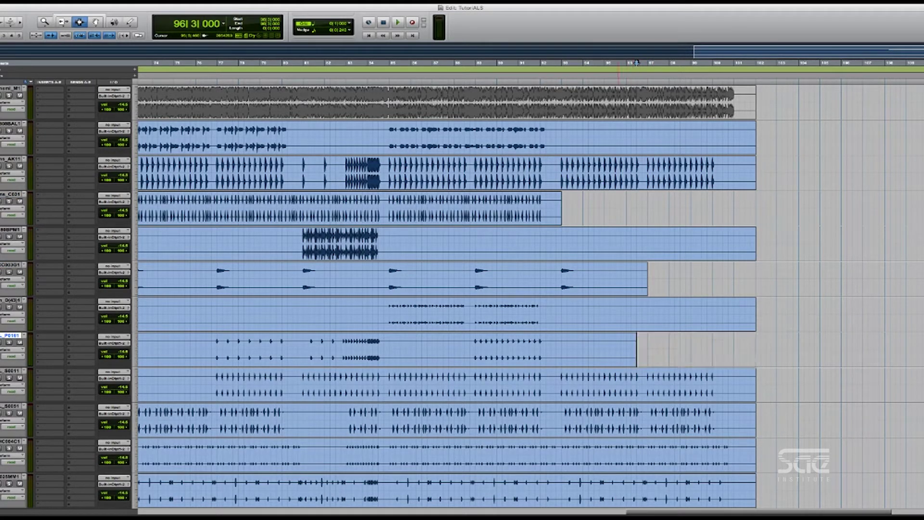
Trim the start of the second Buildup clip to 60|1|000, just before its drum hits
{"action": "key", "text": "r"}
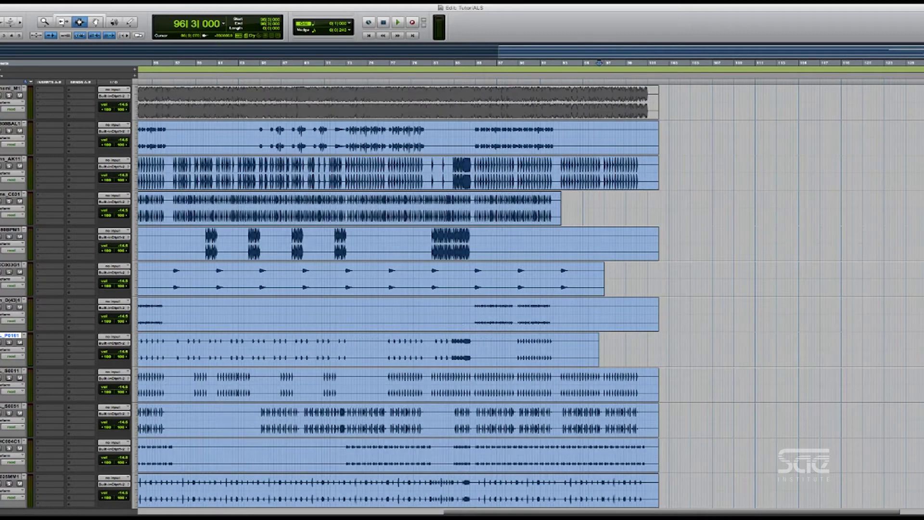
{"action": "key", "text": "r"}
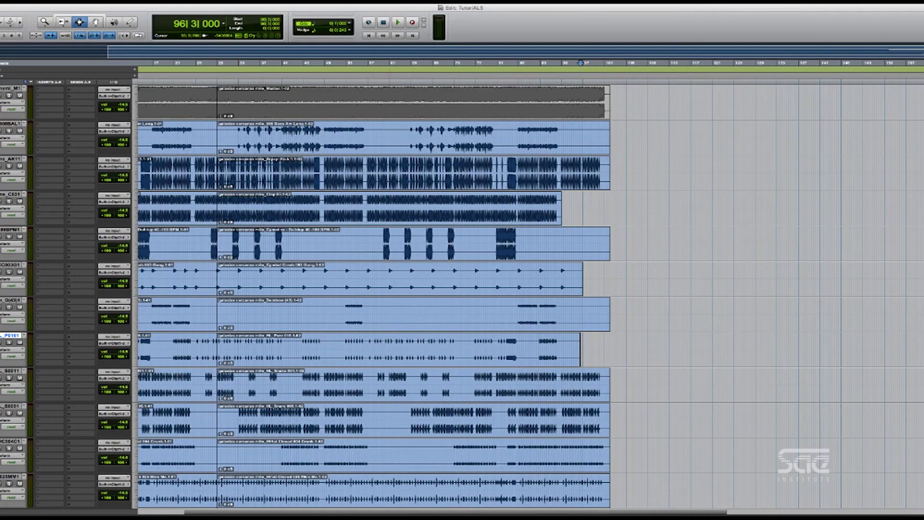
{"action": "left_click", "coordinate": [386, 243]}
{"action": "key", "text": "t"}
{"action": "key", "text": "t"}
{"action": "key", "text": "t"}
{"action": "key", "text": "t"}
{"action": "key", "text": "t"}
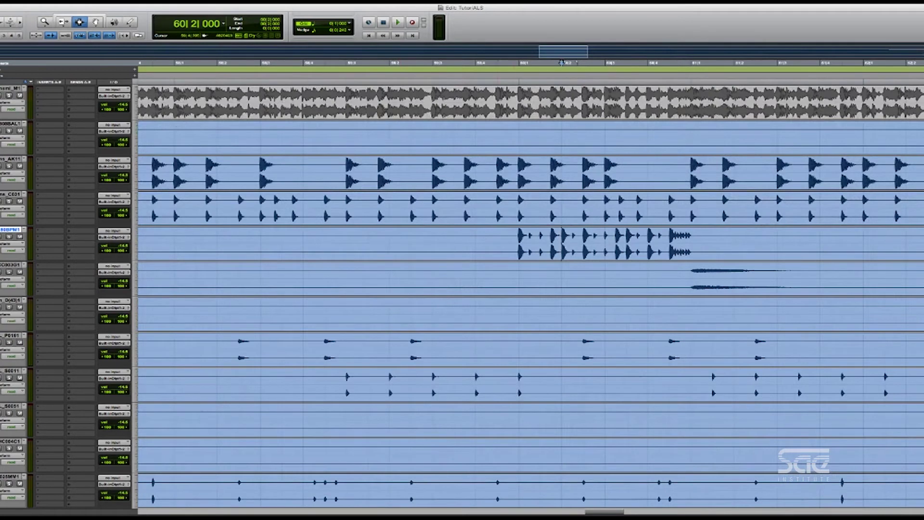
{"action": "left_click", "coordinate": [512, 245]}
{"action": "key", "text": "a"}
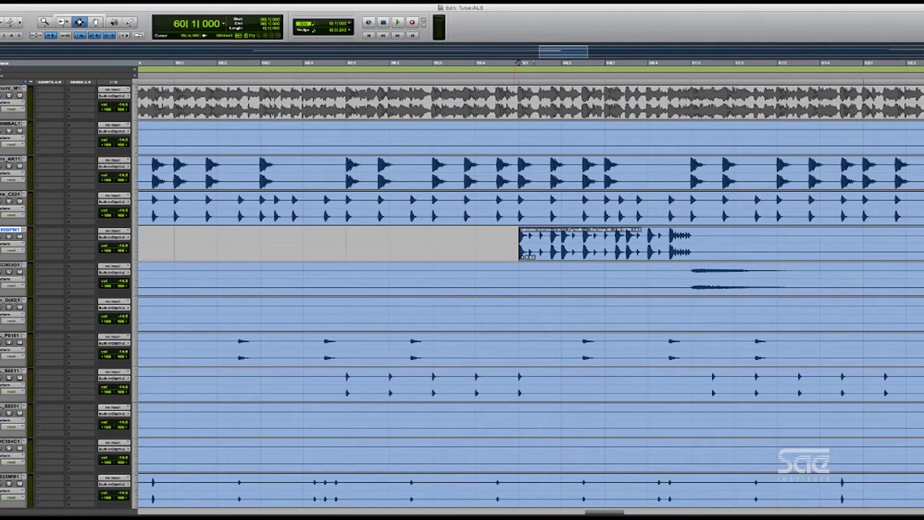
Undo the start trim on the second Buildup clip and redo it
{"action": "key", "text": "r"}
{"action": "key", "text": "r"}
{"action": "key", "text": "r"}
{"action": "key", "text": "r"}
{"action": "key", "text": "r"}
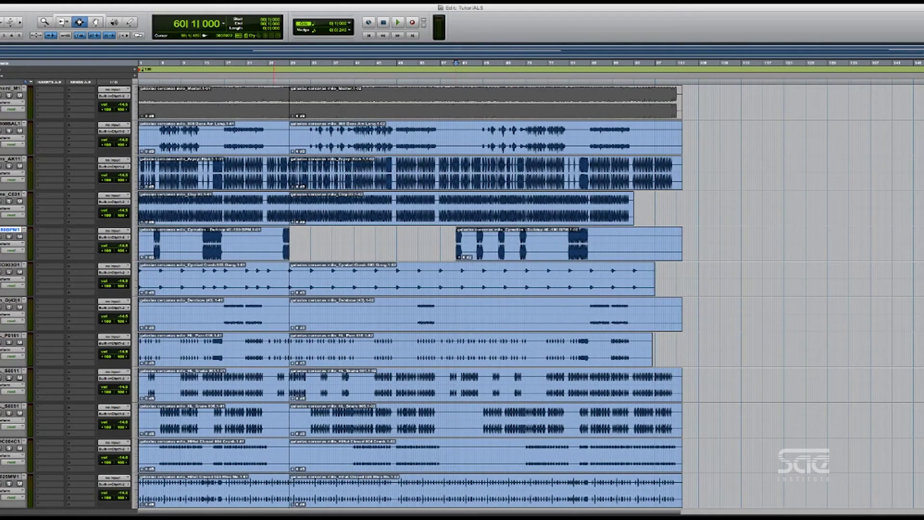
{"action": "left_click_drag", "start_coordinate": [262, 171], "coordinate": [324, 244]}
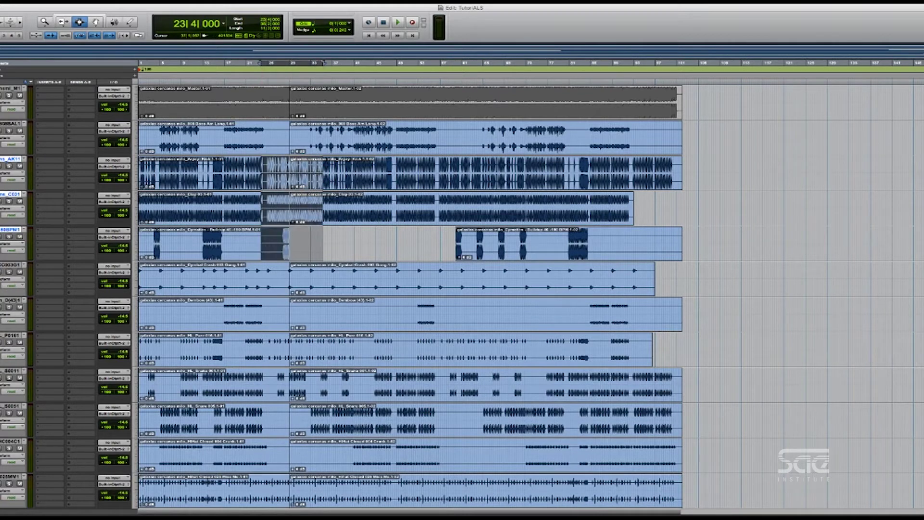
{"action": "left_click", "coordinate": [318, 244]}
{"action": "left_click", "coordinate": [278, 243]}
{"action": "key", "text": "super+z"}
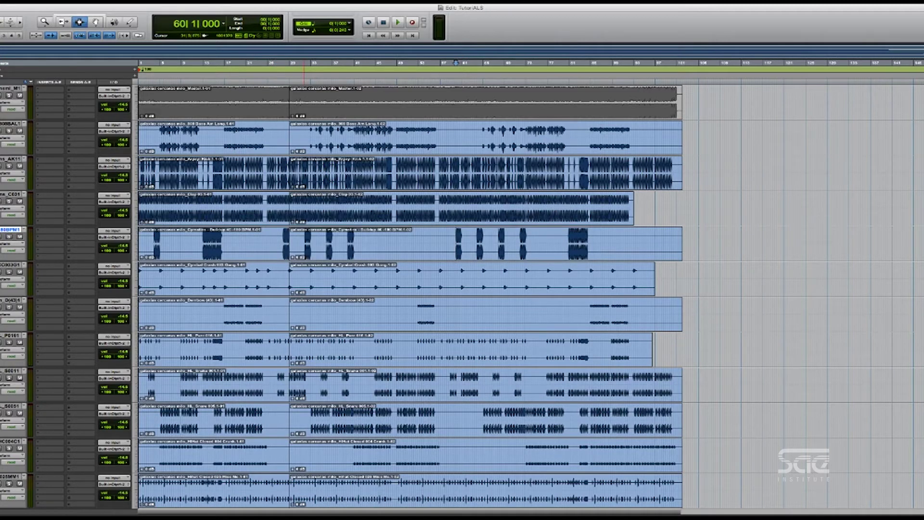
{"action": "key", "text": "super+shift+z"}
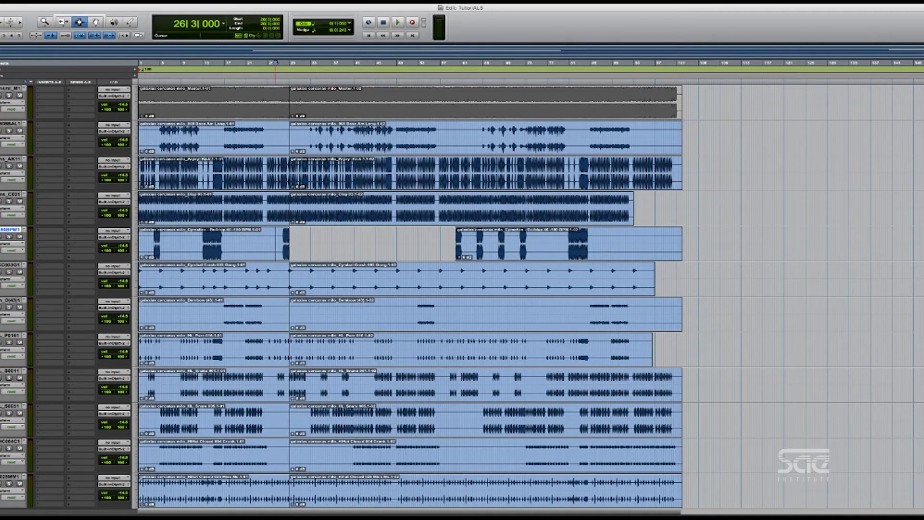
Trim the start of the first Buildup clip to 27|4|000, keeping only its last hits
{"action": "left_click", "coordinate": [280, 243]}
{"action": "key", "text": "t"}
{"action": "key", "text": "t"}
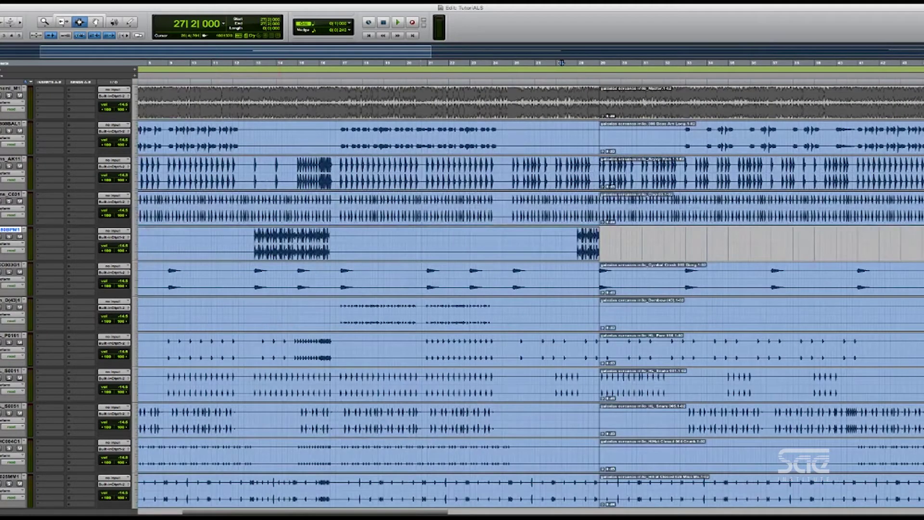
{"action": "left_click", "coordinate": [574, 63]}
{"action": "key", "text": "a"}
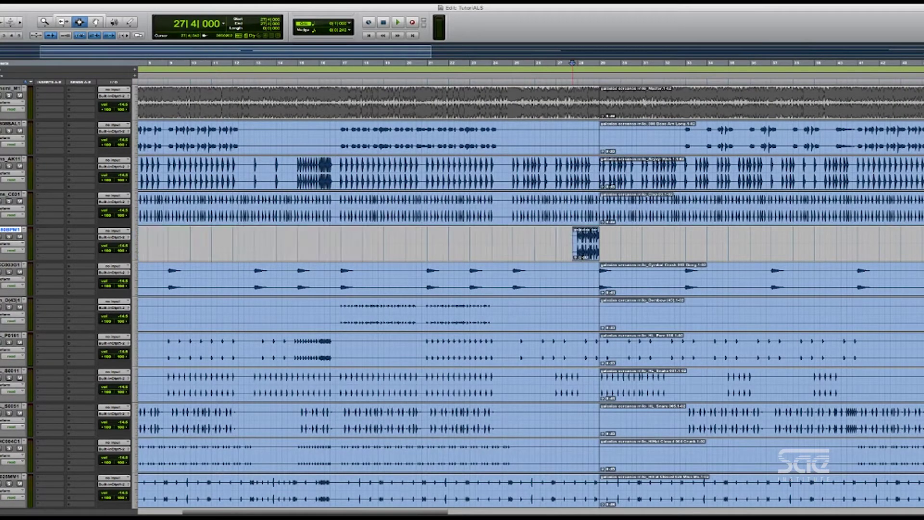
Trim the first Cymbal Crash clip to start at 20|4|000 and end at 26|1|000
{"action": "key", "text": "r"}
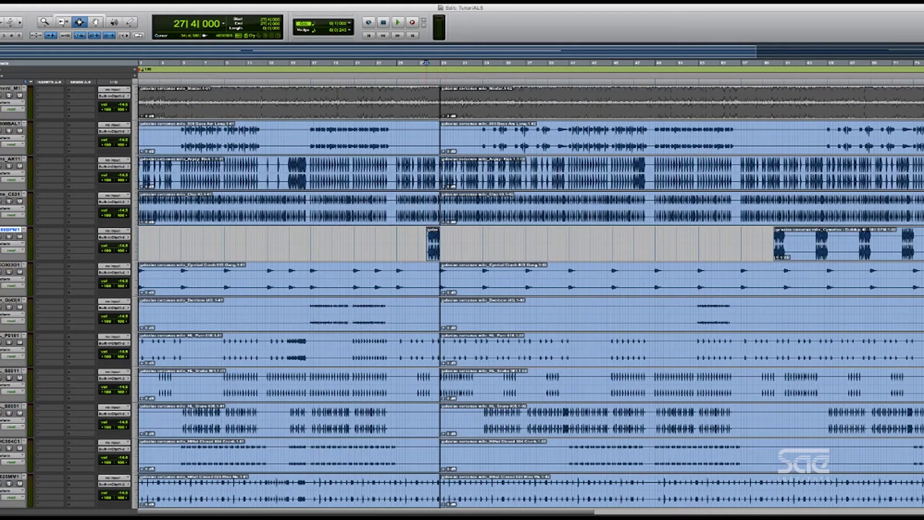
{"action": "left_click", "coordinate": [352, 279]}
{"action": "key", "text": "a"}
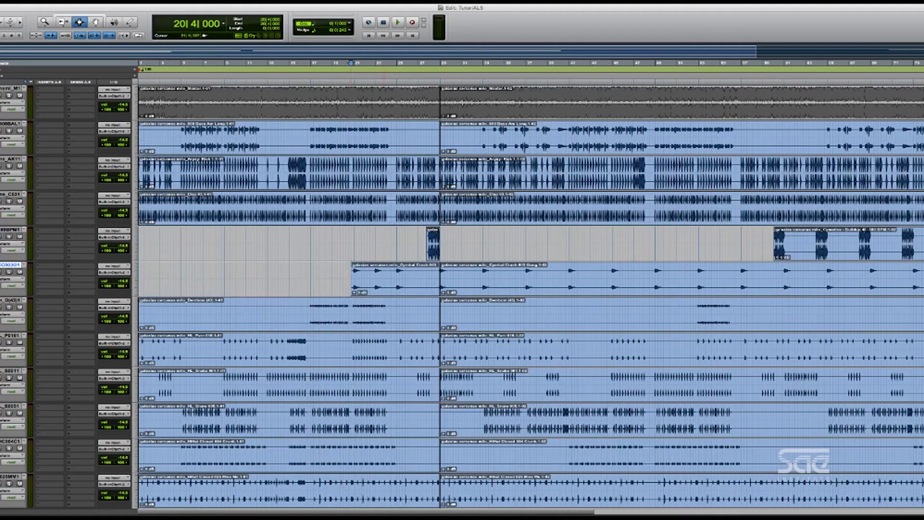
{"action": "left_click", "coordinate": [409, 279]}
{"action": "key", "text": "s"}
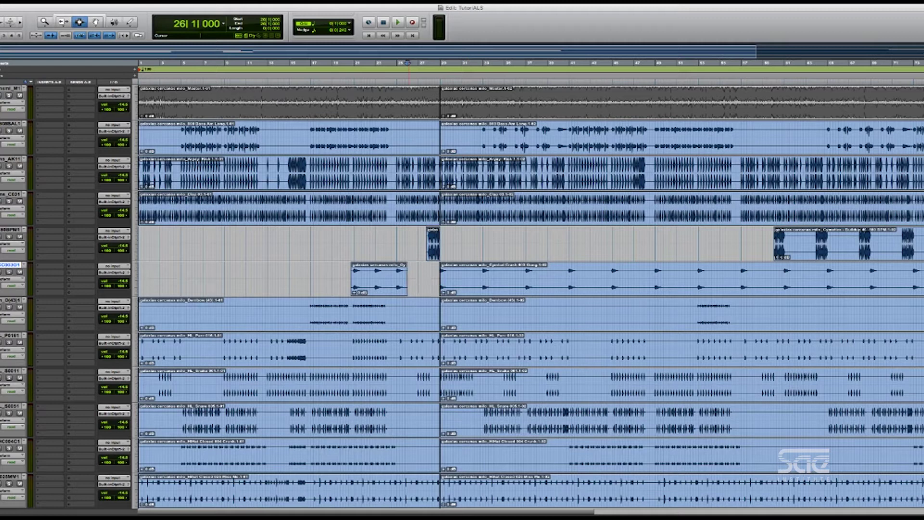
Trim the second clip below the Cymbal Crash track to a selection starting at 52|2|000, and the second Buildup clip to four bars from 81|1|000
{"action": "key", "text": "r"}
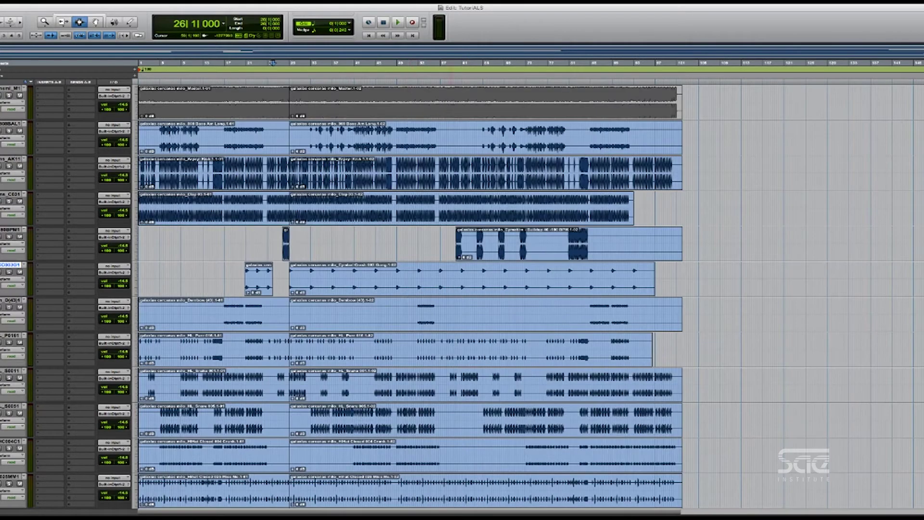
{"action": "left_click_drag", "start_coordinate": [412, 313], "coordinate": [446, 313]}
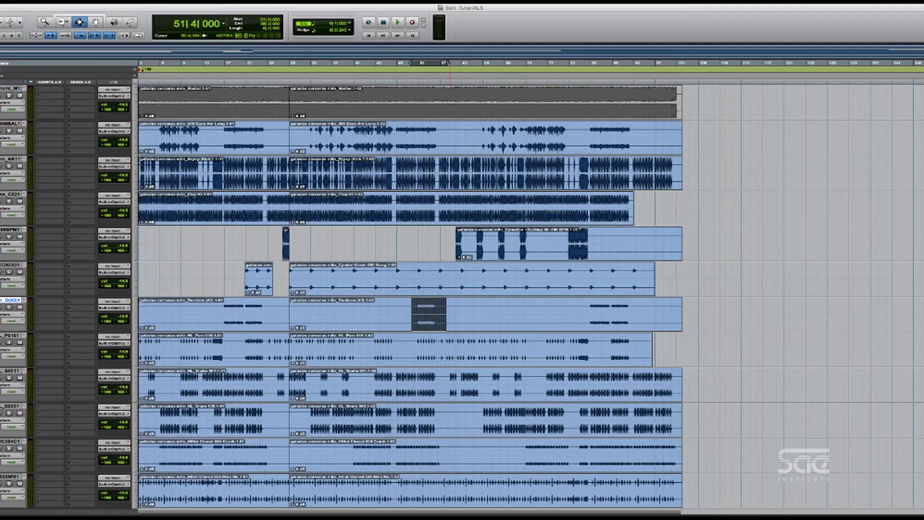
{"action": "left_click", "coordinate": [422, 313]}
{"action": "left_click_drag", "start_coordinate": [415, 313], "coordinate": [446, 313]}
{"action": "key", "text": "super+t"}
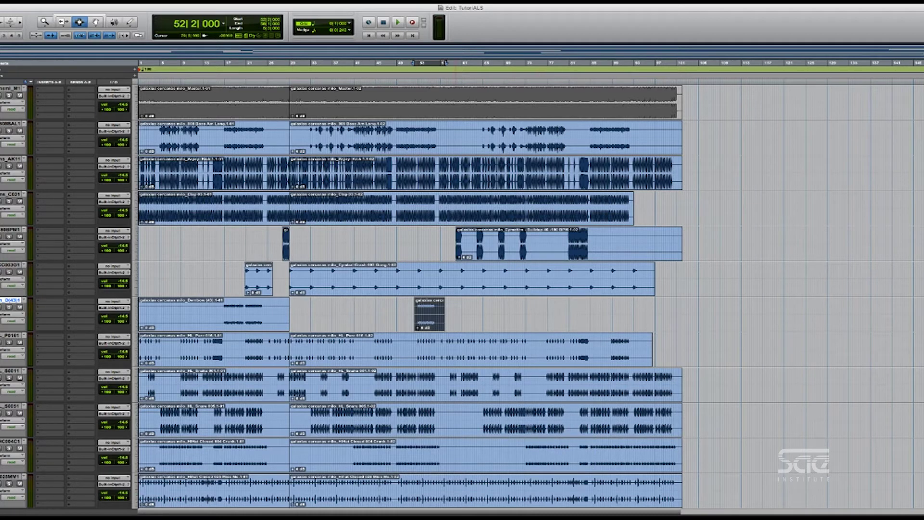
{"action": "left_click_drag", "start_coordinate": [569, 249], "coordinate": [590, 251]}
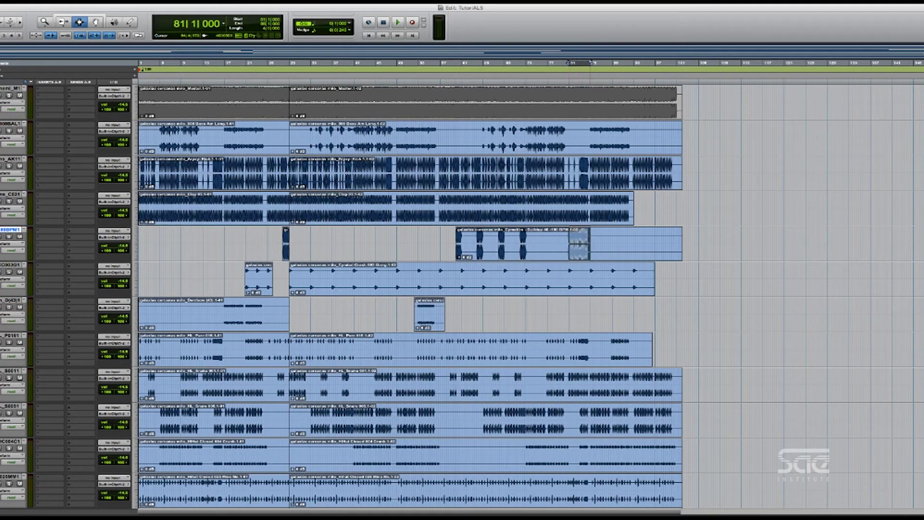
{"action": "key", "text": "super+t"}
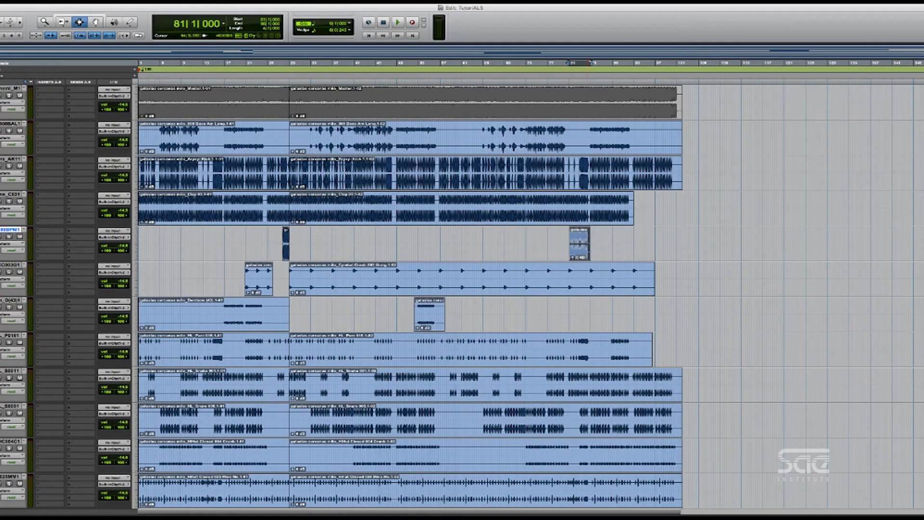
Undo all the clip trims on the Clap, Buildup, Cymbal Crash, Perc and neighbouring tracks
{"action": "key", "text": "super+z"}
{"action": "key", "text": "super+z"}
{"action": "key", "text": "super+z"}
{"action": "key", "text": "super+z"}
{"action": "key", "text": "super+z"}
{"action": "key", "text": "super+z"}
{"action": "key", "text": "super+z"}
{"action": "key", "text": "super+z"}
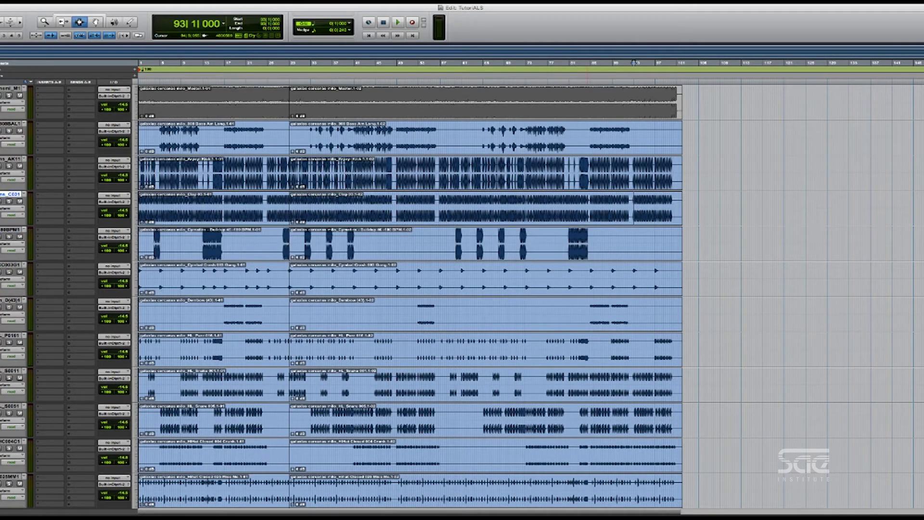
{"action": "left_click", "coordinate": [297, 276]}
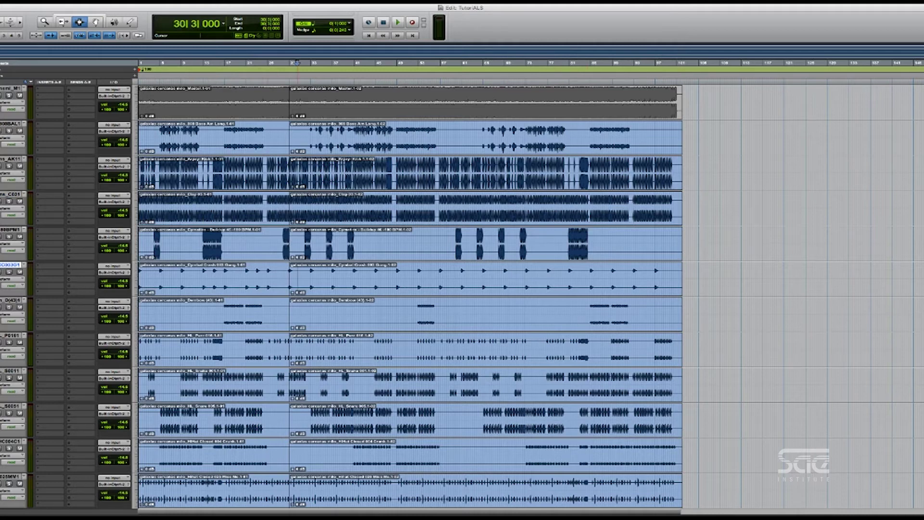
{"action": "key", "text": "t"}
{"action": "key", "text": "t"}
{"action": "key", "text": "t"}
{"action": "key", "text": "super+["}
{"action": "key", "text": "super+["}
{"action": "key", "text": "super+["}
{"action": "key", "text": "super+["}
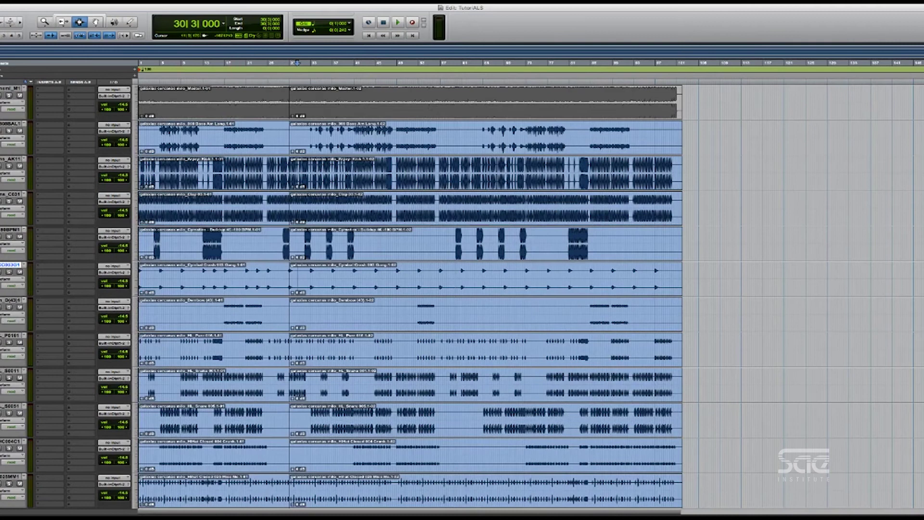
Trim the start of the first clips on all tracks to 5|1|000
{"action": "left_click", "coordinate": [145, 245]}
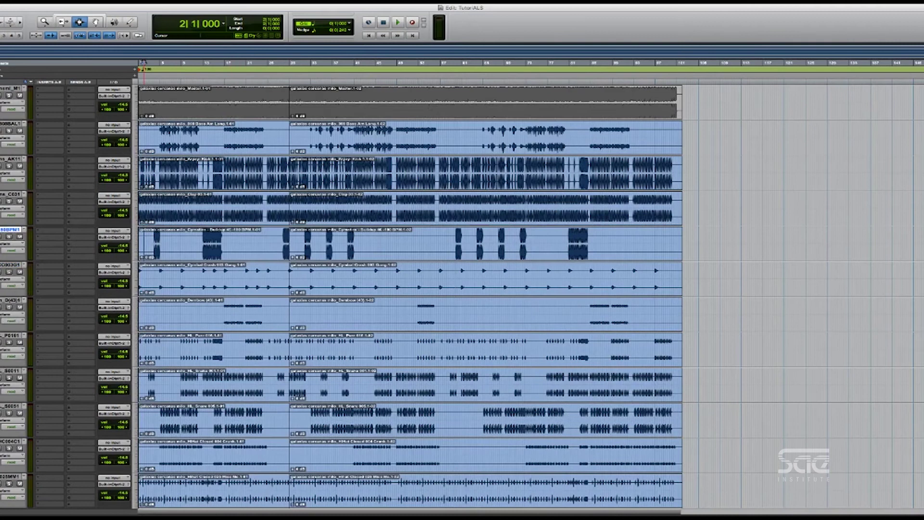
{"action": "key", "text": "t"}
{"action": "key", "text": "t"}
{"action": "key", "text": "t"}
{"action": "key", "text": "t"}
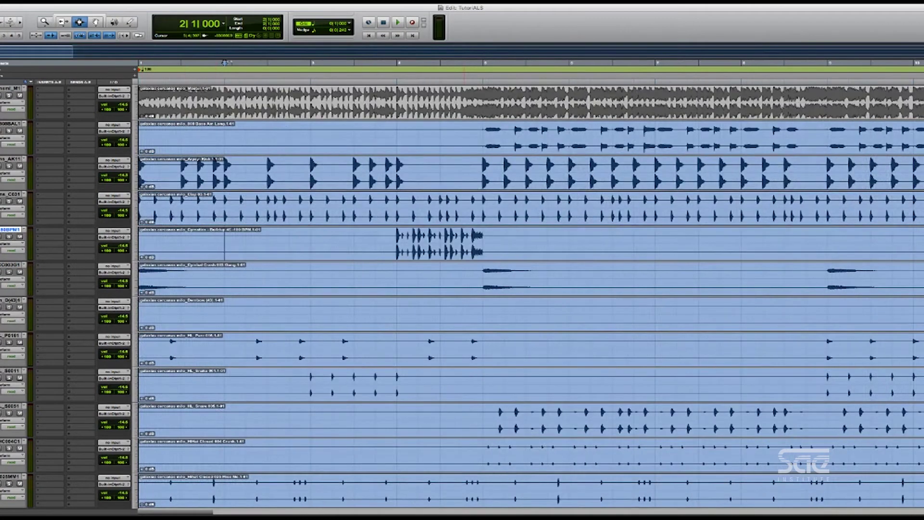
{"action": "left_click", "coordinate": [481, 209]}
{"action": "left_click", "coordinate": [485, 63]}
{"action": "key", "text": "a"}
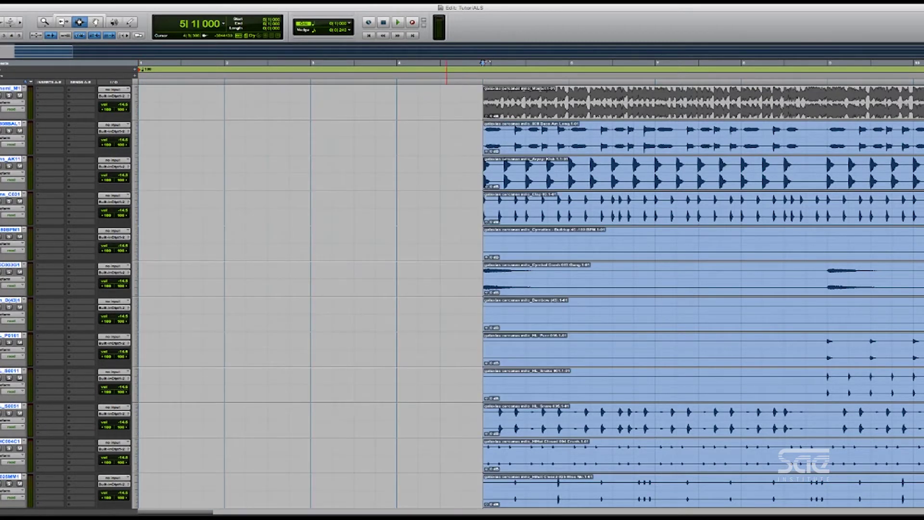
Undo the last trim and trim the start of the first clips on all tracks to 4|4|000
{"action": "key", "text": "super+z"}
{"action": "key", "text": "a"}
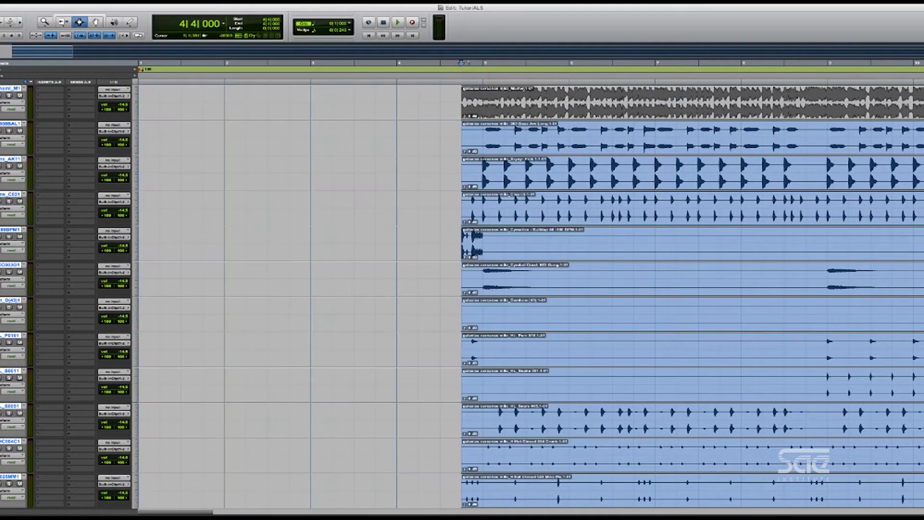
Try a fade-in on all tracks from the clip start to 5|1|000, and undo it
{"action": "left_click", "coordinate": [485, 63]}
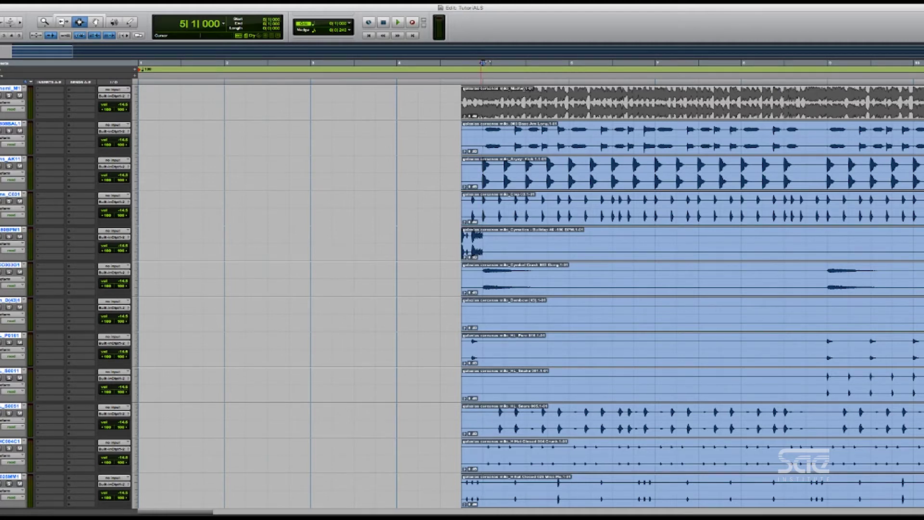
{"action": "key", "text": "d"}
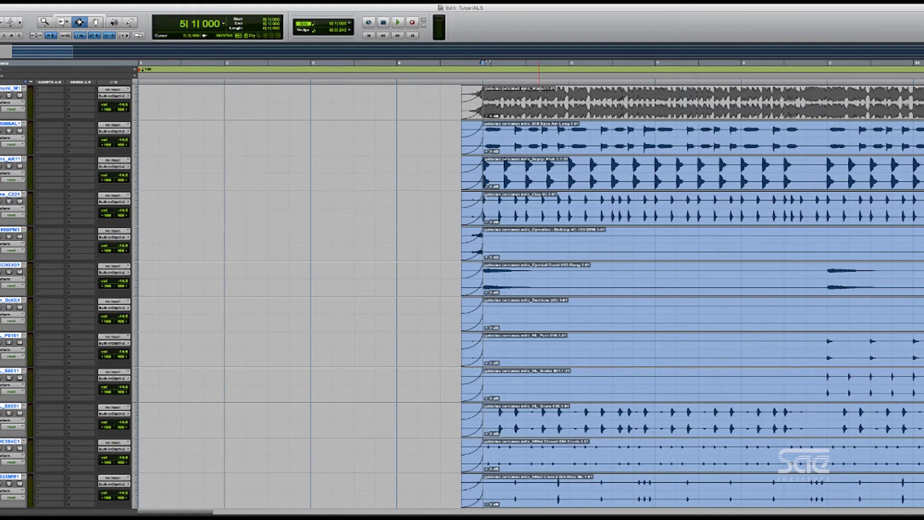
{"action": "key", "text": "super+z"}
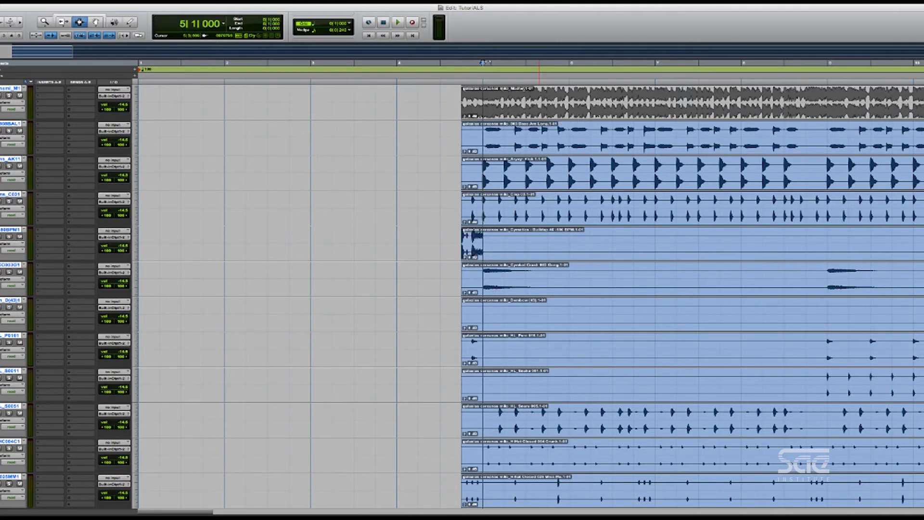
Try a fade-out on all tracks from 100|1|000 to the clip end, and undo it
{"action": "key", "text": "r"}
{"action": "key", "text": "r"}
{"action": "key", "text": "r"}
{"action": "key", "text": "r"}
{"action": "key", "text": "r"}
{"action": "left_click", "coordinate": [403, 207]}
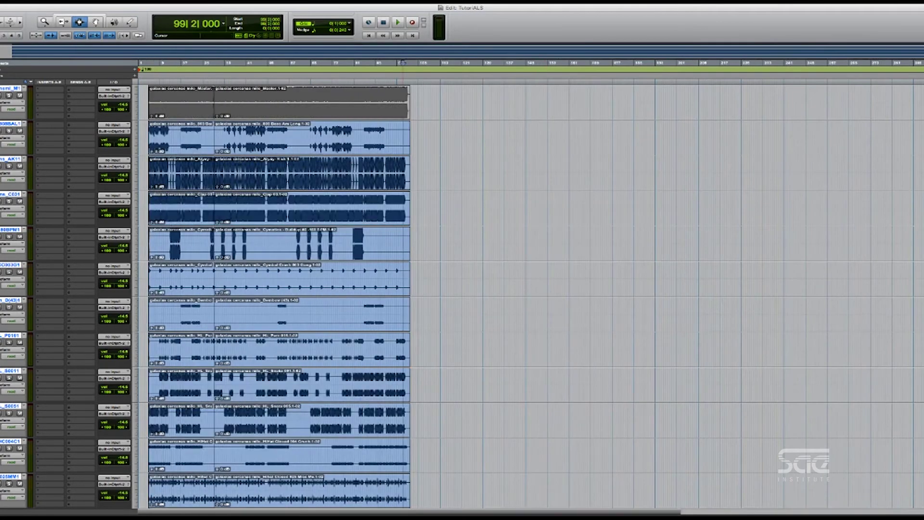
{"action": "key", "text": "t"}
{"action": "key", "text": "t"}
{"action": "key", "text": "t"}
{"action": "key", "text": "t"}
{"action": "key", "text": "t"}
{"action": "left_click", "coordinate": [628, 207]}
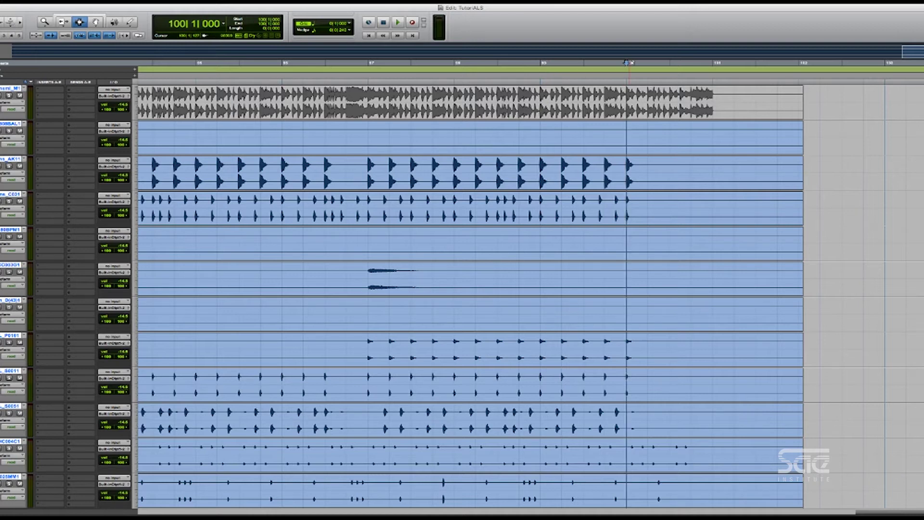
{"action": "key", "text": "alt+shift+g"}
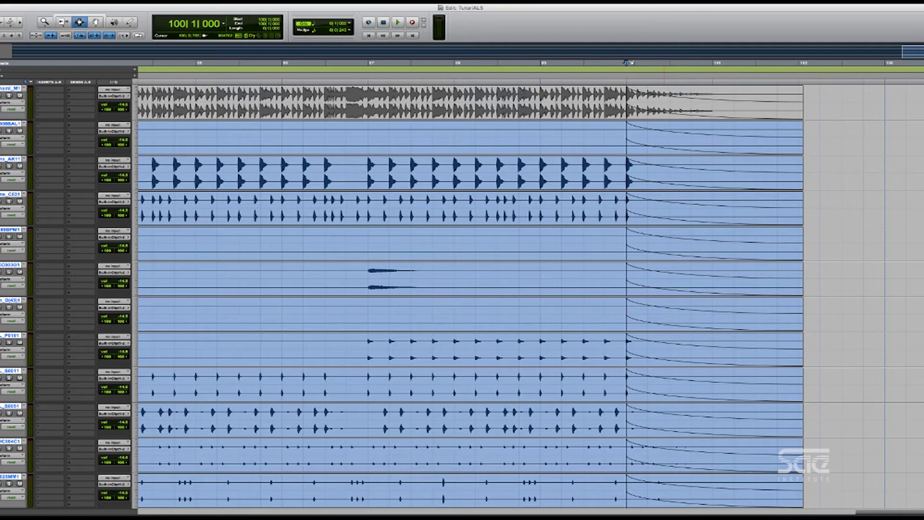
{"action": "key", "text": "ctrl+z"}
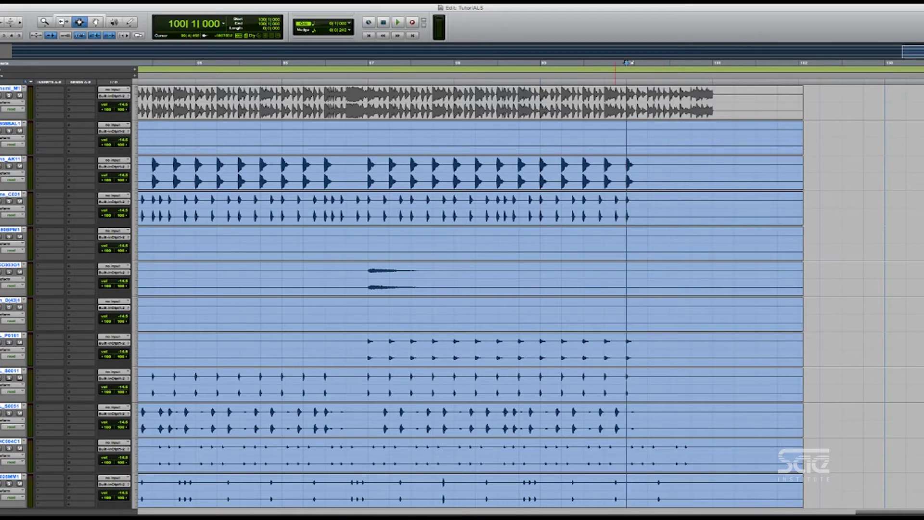
{"action": "left_click", "coordinate": [605, 63]}
{"action": "left_click", "coordinate": [627, 62]}
{"action": "key", "text": "g"}
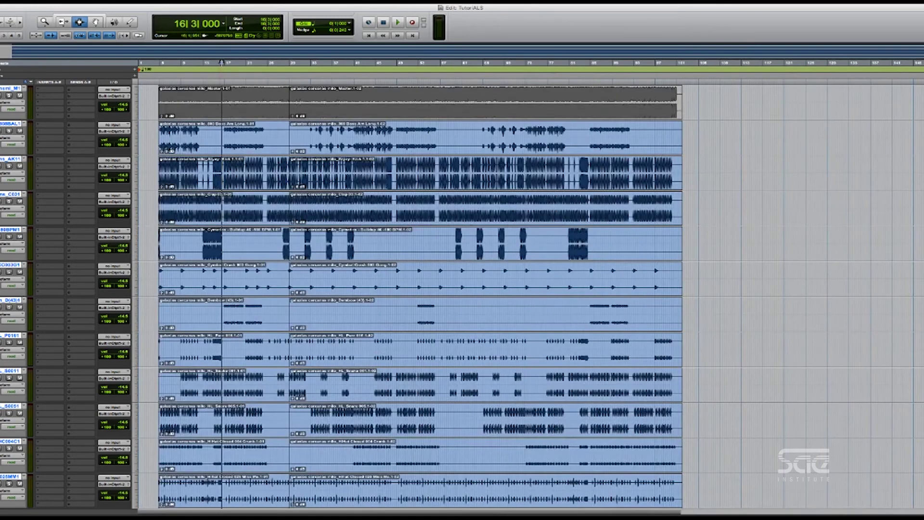
Apply a fade-in on all tracks from the start of the first clips to 13|1|000
{"action": "left_click", "coordinate": [211, 168]}
{"action": "key", "text": "t"}
{"action": "key", "text": "t"}
{"action": "key", "text": "t"}
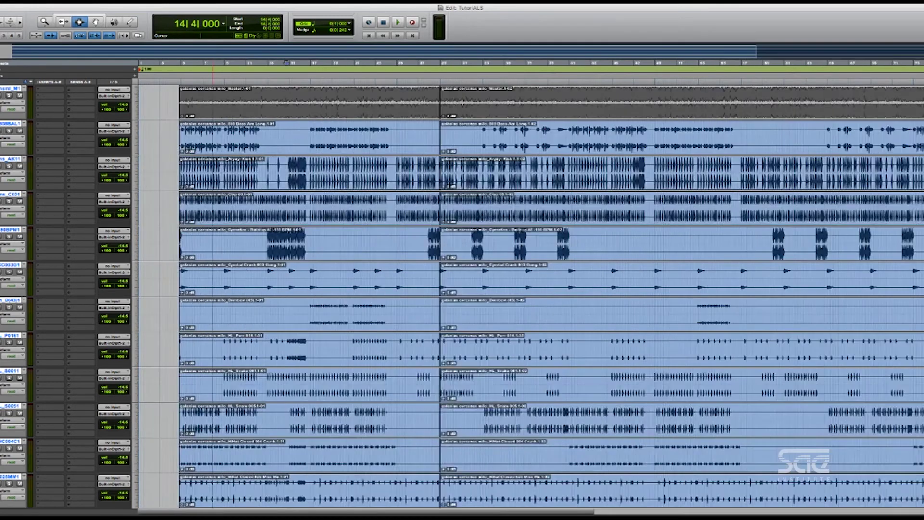
{"action": "left_click", "coordinate": [486, 63]}
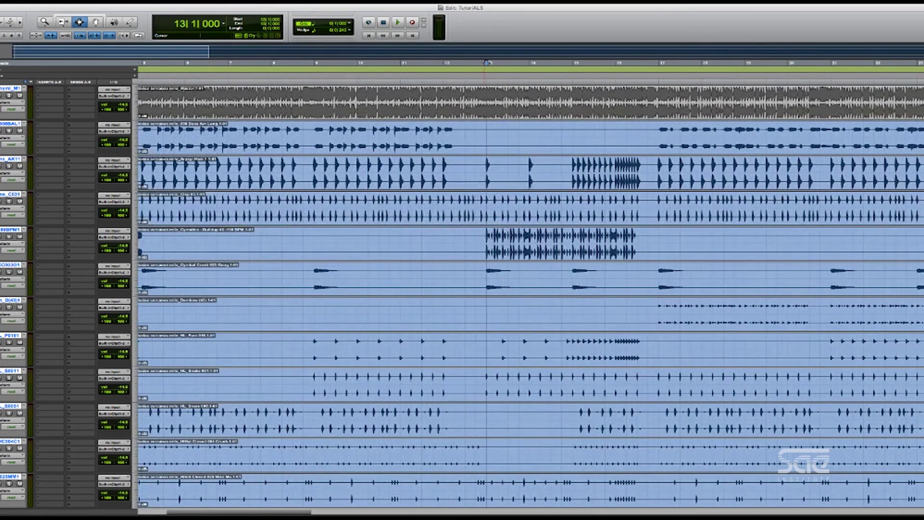
{"action": "key", "text": "d"}
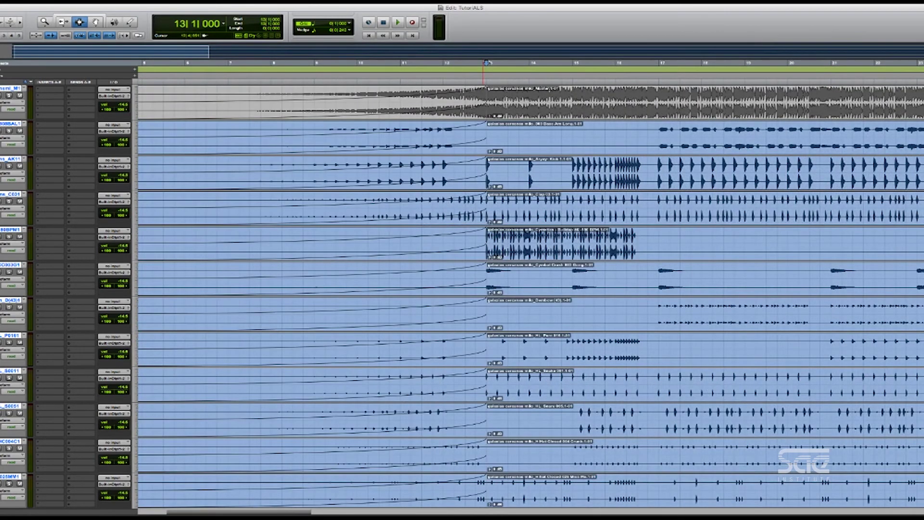
Apply a fade-out on all tracks from 98|2|000 to the end of the last clips
{"action": "key", "text": "t"}
{"action": "key", "text": "t"}
{"action": "key", "text": "r"}
{"action": "key", "text": "r"}
{"action": "key", "text": "r"}
{"action": "key", "text": "r"}
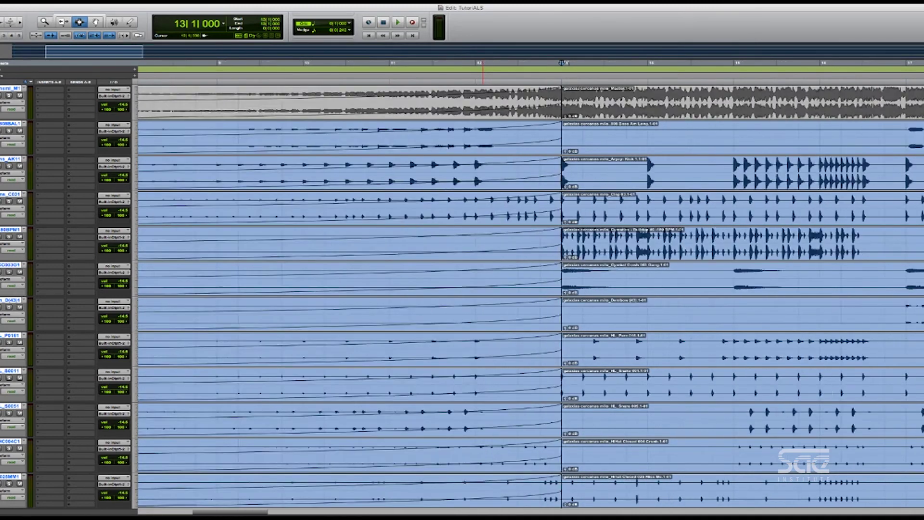
{"action": "key", "text": "r"}
{"action": "left_click", "coordinate": [662, 63]}
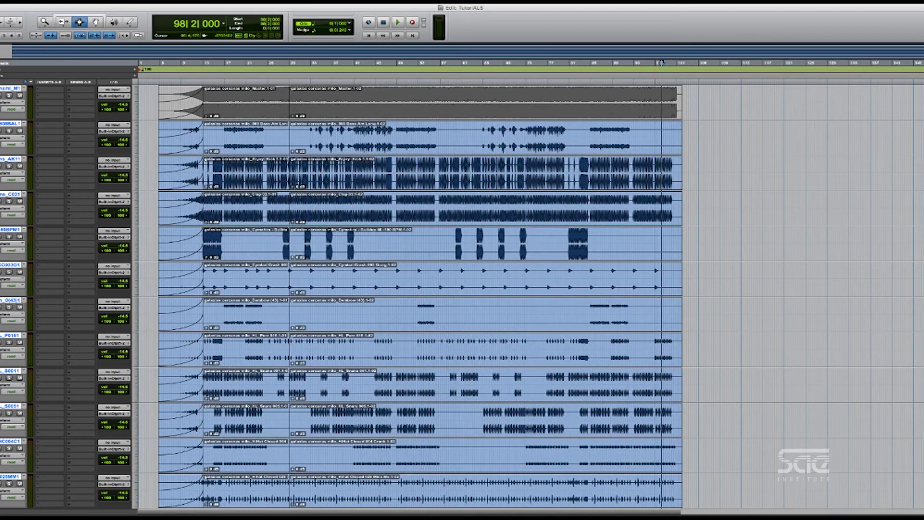
{"action": "key", "text": "g"}
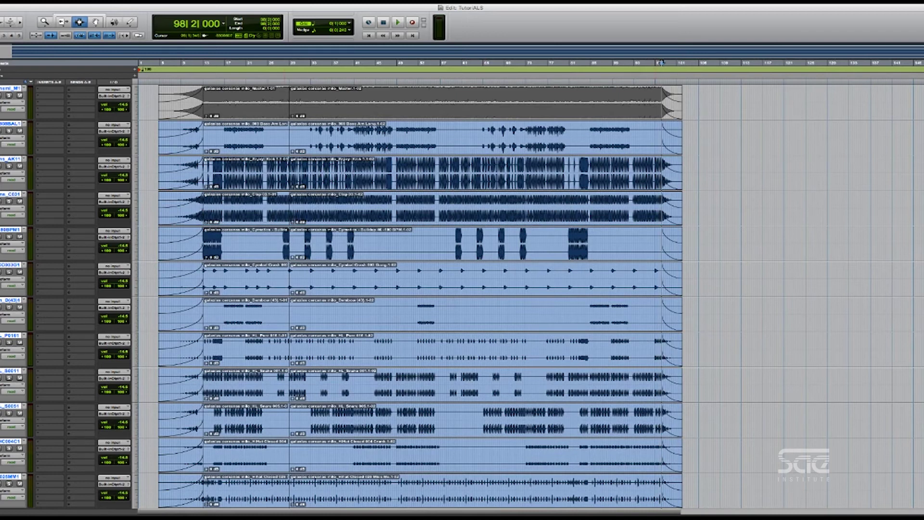
Crossfade the two adjoining clips on all tracks over one bar, starting at 28|3|000
{"action": "left_click", "coordinate": [285, 236]}
{"action": "key", "text": "t"}
{"action": "key", "text": "t"}
{"action": "key", "text": "t"}
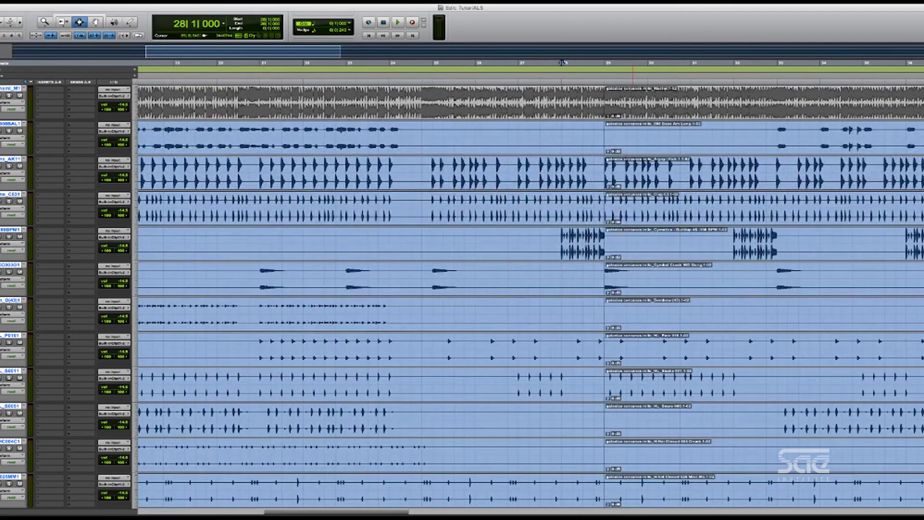
{"action": "left_click_drag", "start_coordinate": [583, 63], "coordinate": [626, 63]}
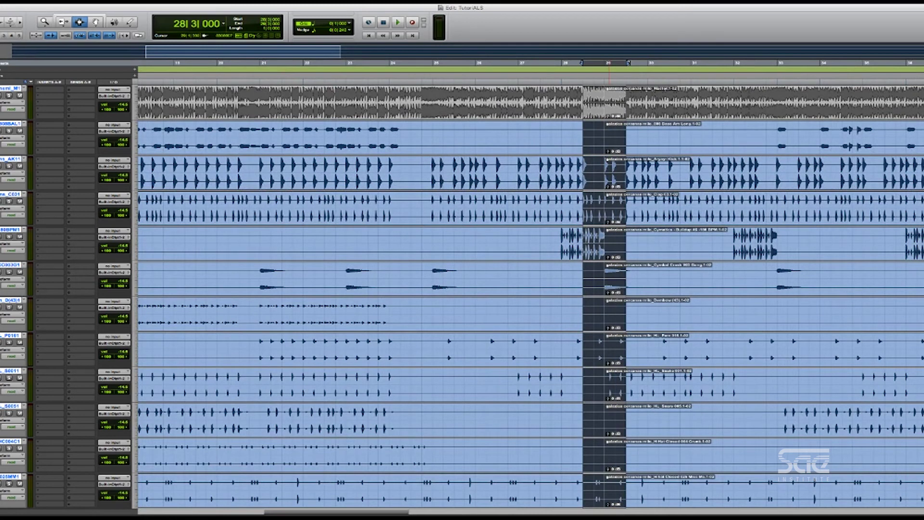
{"action": "key", "text": "f"}
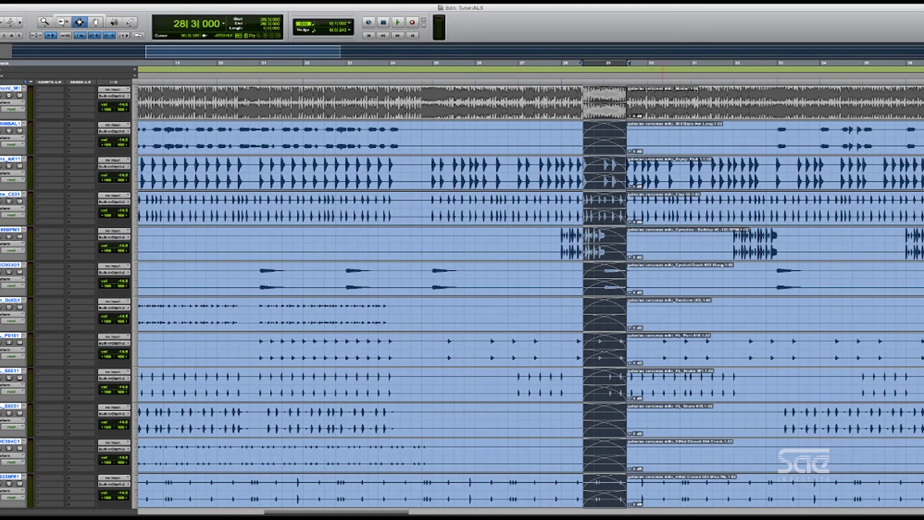
{"action": "key", "text": "t"}
{"action": "key", "text": "t"}
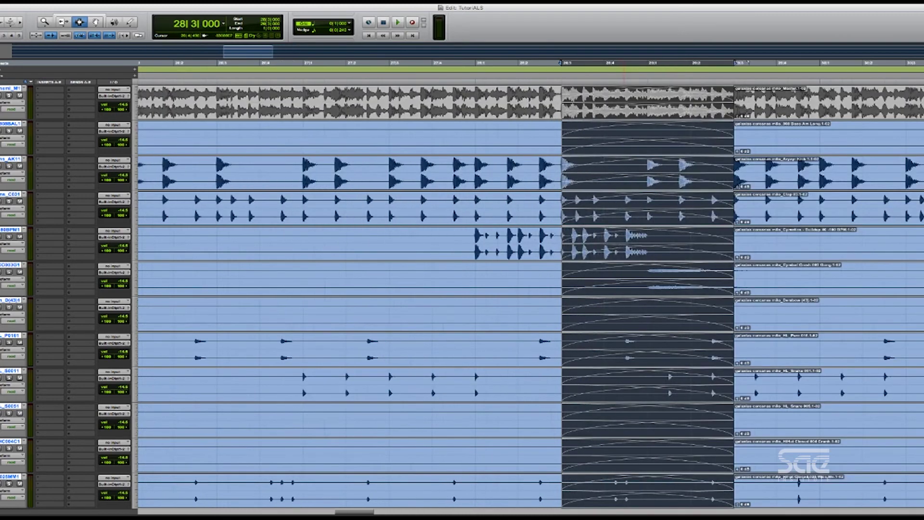
Delete the end of the Kick track's audio from 87|3|000 onward
{"action": "key", "text": "super+bracketleft"}
{"action": "key", "text": "super+bracketleft"}
{"action": "key", "text": "super+bracketleft"}
{"action": "key", "text": "super+bracketleft"}
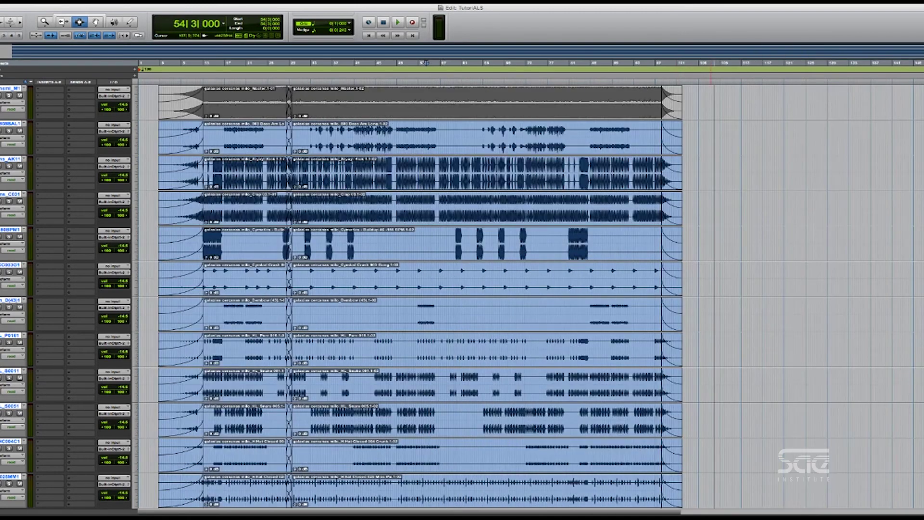
{"action": "left_click", "coordinate": [651, 63]}
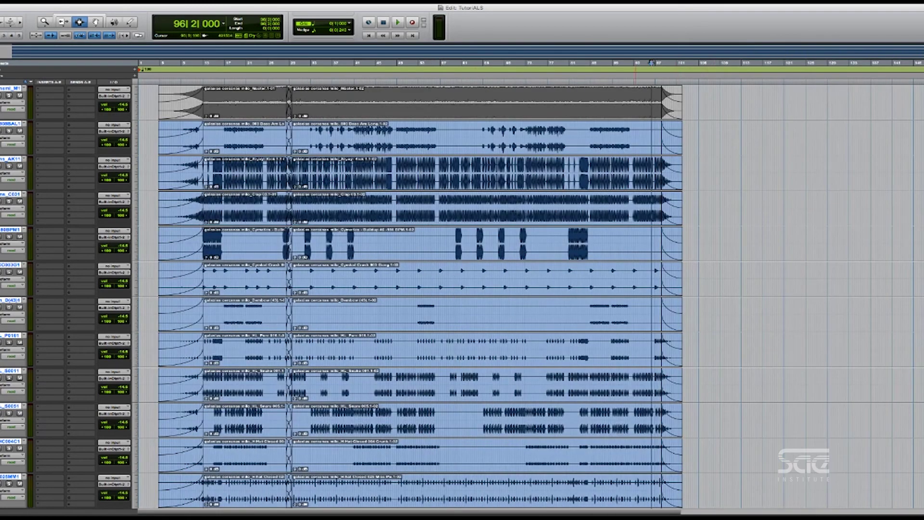
{"action": "left_click", "coordinate": [575, 207]}
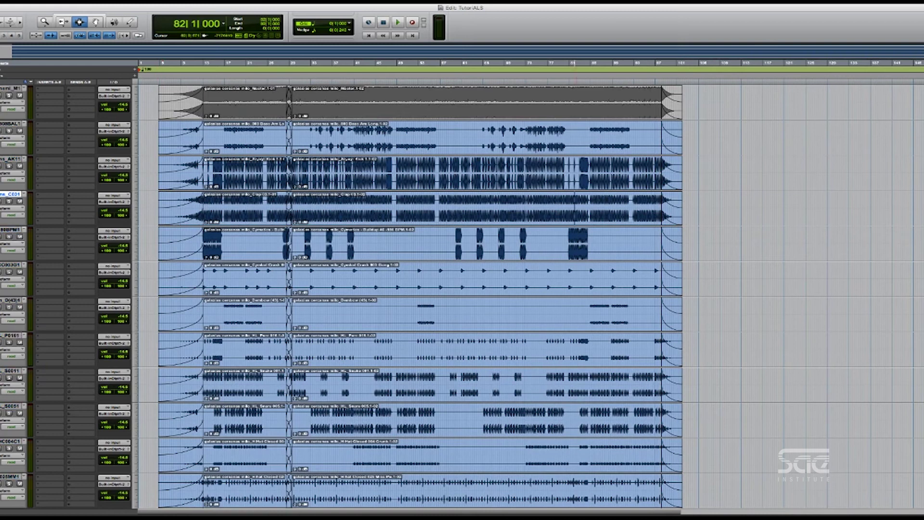
{"action": "left_click_drag", "start_coordinate": [604, 175], "coordinate": [719, 174]}
{"action": "key", "text": "Delete"}
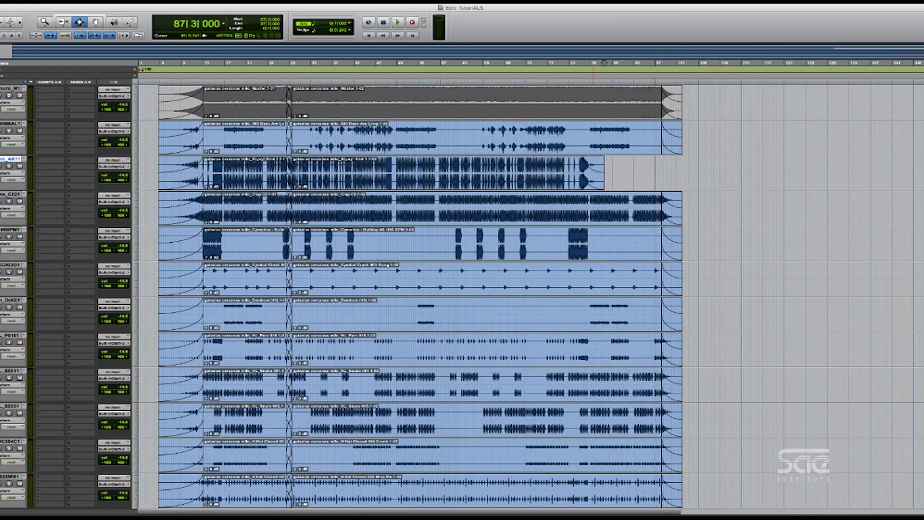
Trim the start of the second clip on the Bass track to 83|4|000
{"action": "left_click", "coordinate": [590, 139]}
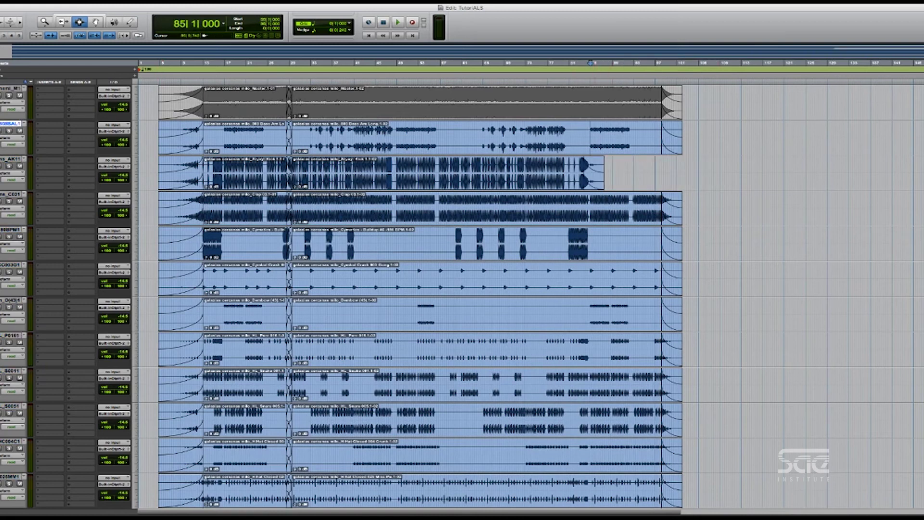
{"action": "left_click_drag", "start_coordinate": [588, 139], "coordinate": [585, 139]}
{"action": "left_click", "coordinate": [584, 139]}
{"action": "key", "text": "a"}
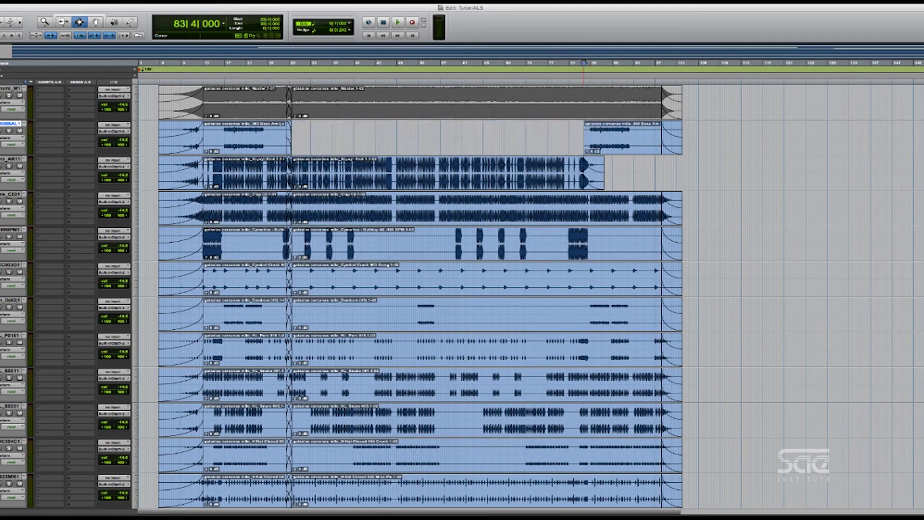
Fade in the start of the last Bass clip and fade out the end of the Kick clip using one selection starting at 83|1|000
{"action": "left_click", "coordinate": [580, 139]}
{"action": "left_click", "coordinate": [598, 173]}
{"action": "left_click_drag", "start_coordinate": [598, 172], "coordinate": [582, 172]}
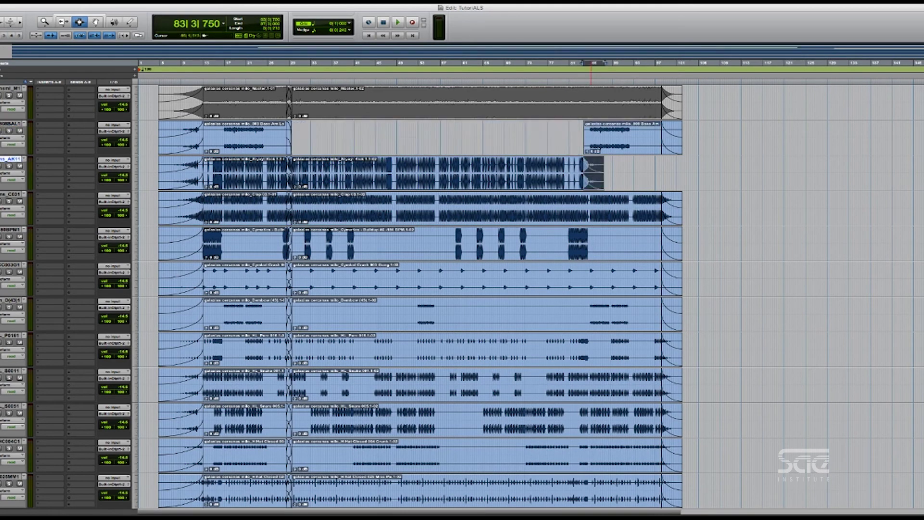
{"action": "key", "text": "super+z"}
{"action": "left_click_drag", "start_coordinate": [580, 139], "coordinate": [607, 173]}
{"action": "key", "text": "f"}
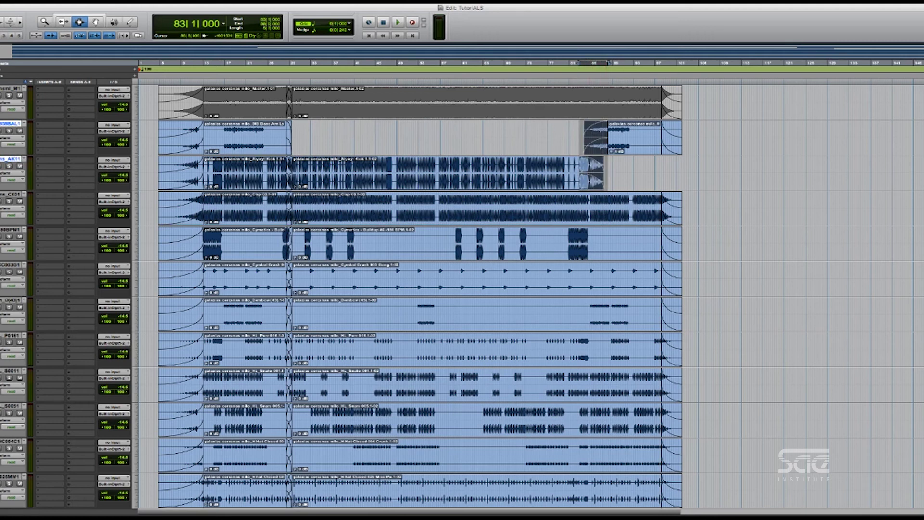
{"action": "left_click", "coordinate": [564, 209]}
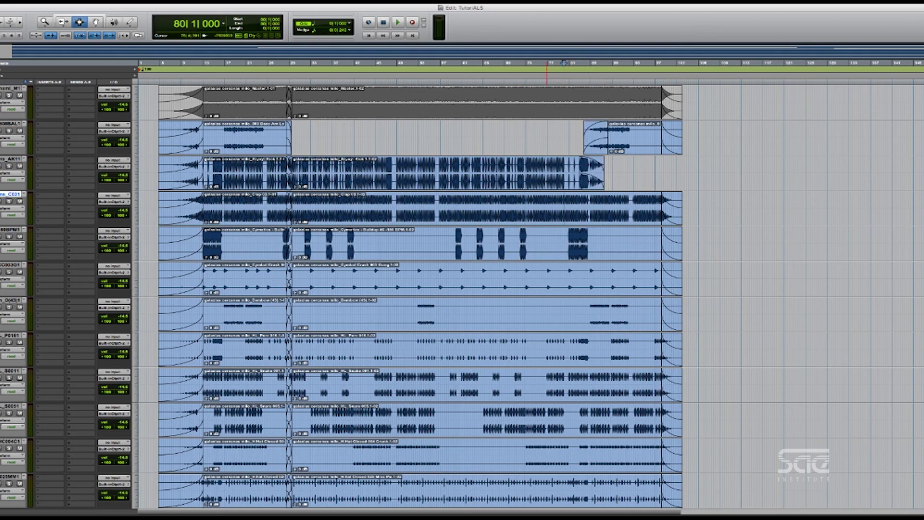
{"action": "scroll", "coordinate": [554, 241], "scroll_direction": "down", "scroll_amount": 3}
{"action": "scroll", "coordinate": [553, 241], "scroll_direction": "up", "scroll_amount": 4}
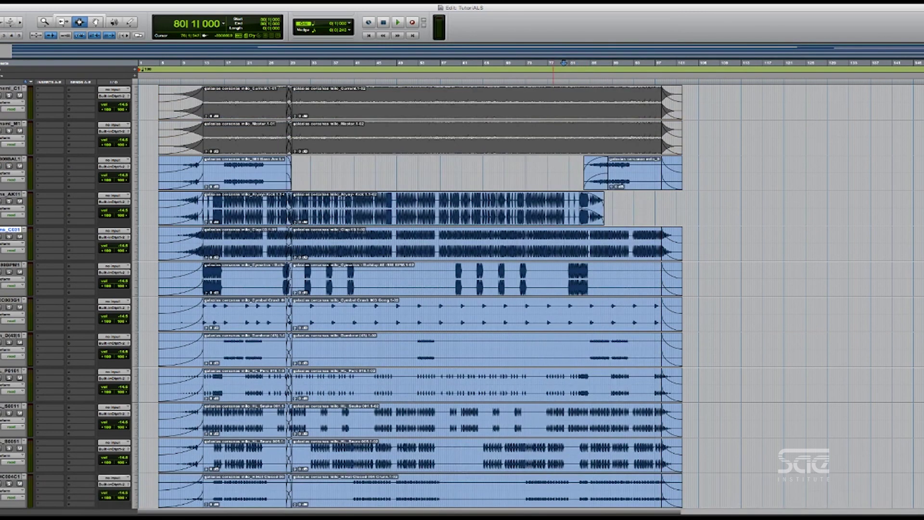
{"action": "scroll", "coordinate": [419, 294], "scroll_direction": "up", "scroll_amount": 1}
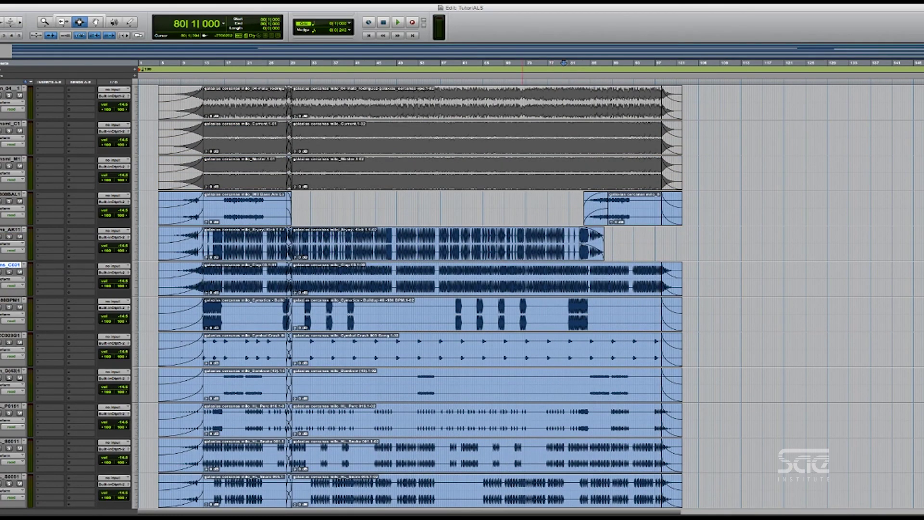